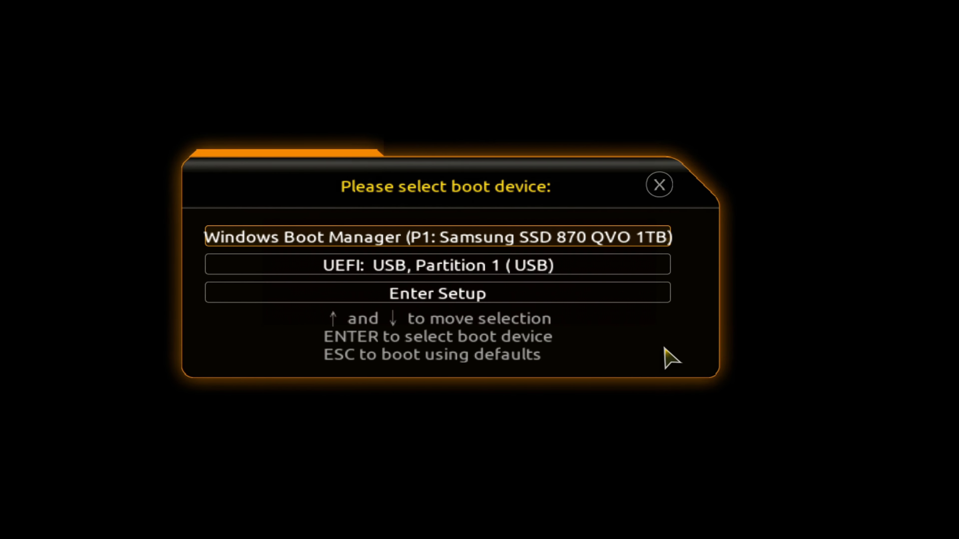
# - Boot from the UEFI USB partition and start the Windows installation with English (United States) and the US keyboard
pyautogui.press('Down')
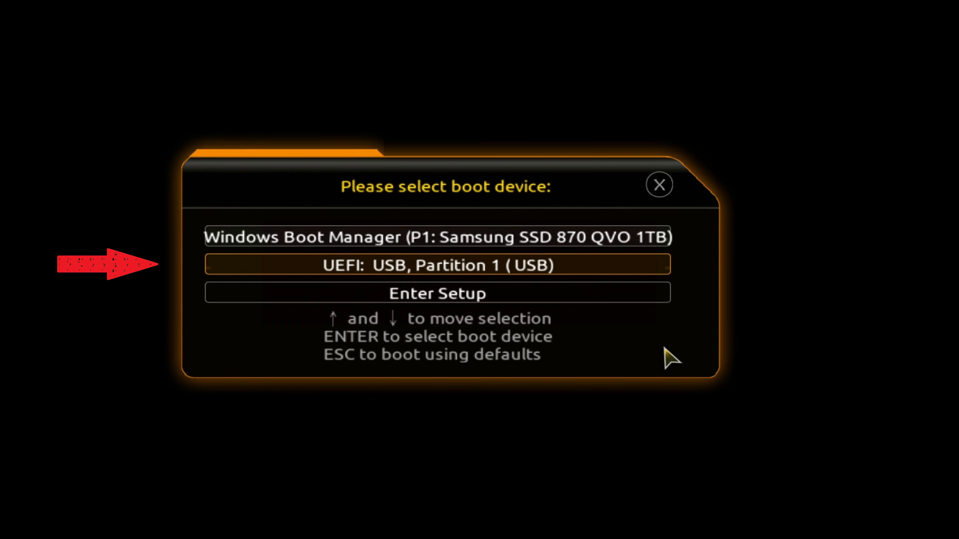
pyautogui.press('Return')
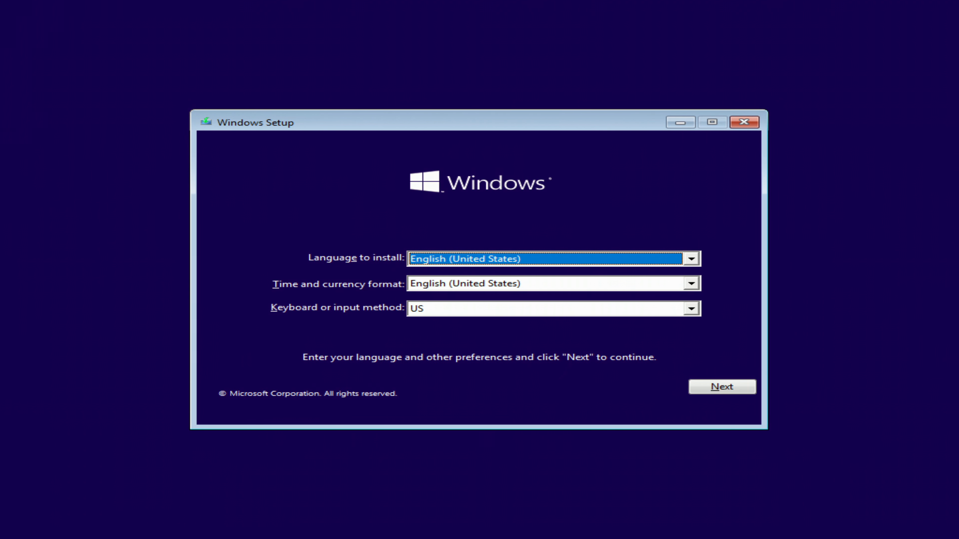
pyautogui.click(698, 391)
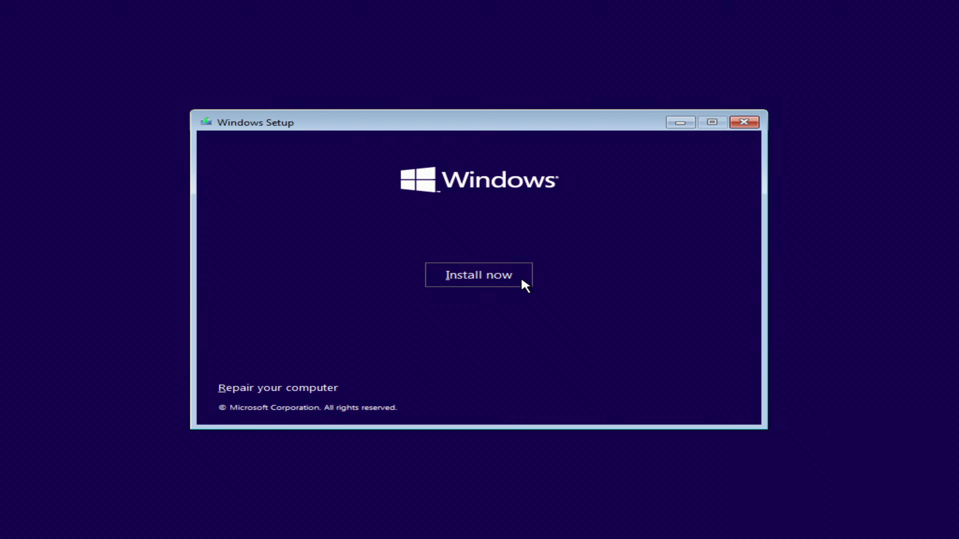
pyautogui.click(521, 281)
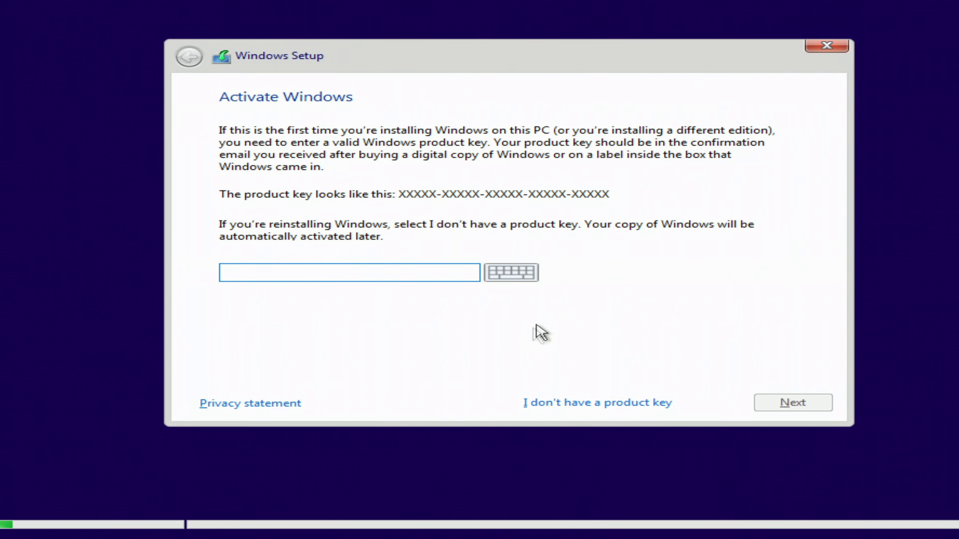
# - Continue without a product key and choose Windows 10 Pro as the operating system to install
pyautogui.click(577, 403)
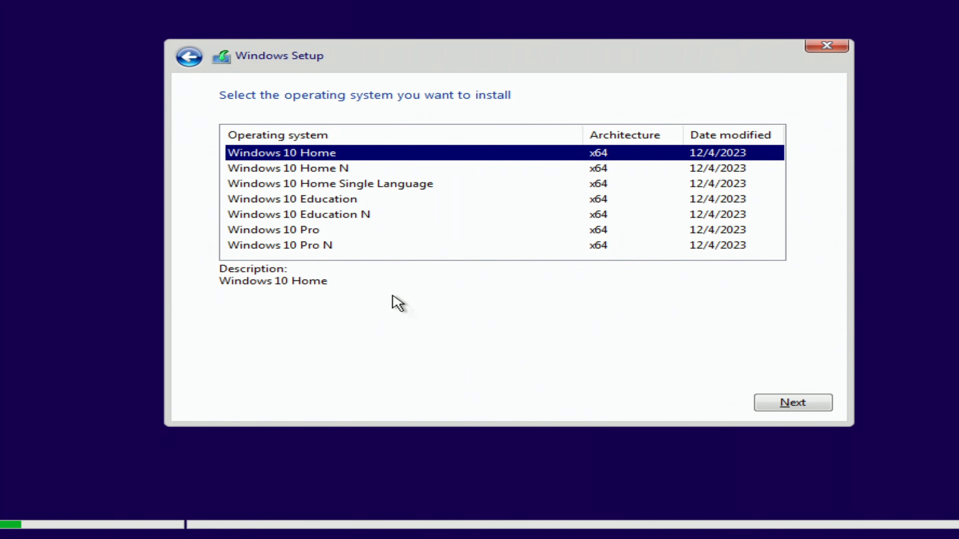
pyautogui.click(320, 234)
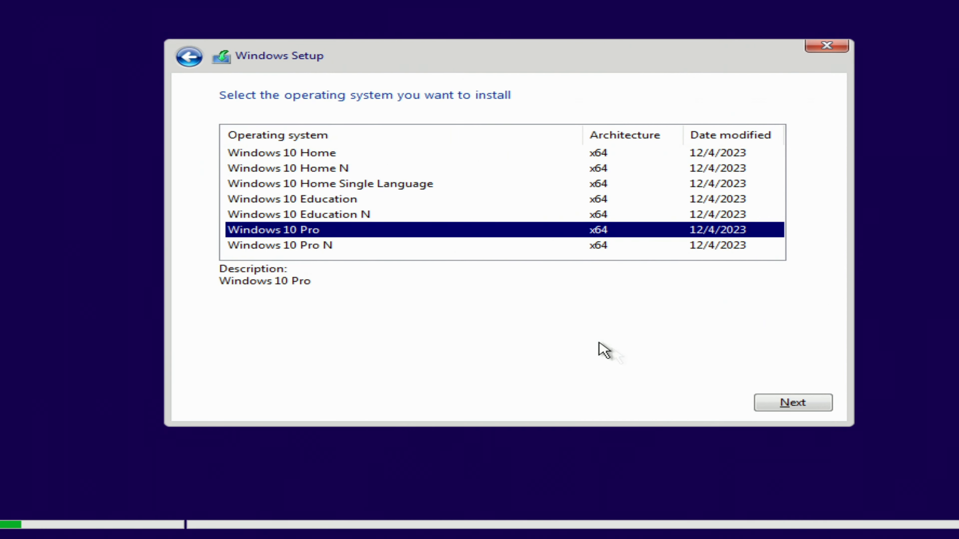
pyautogui.click(761, 404)
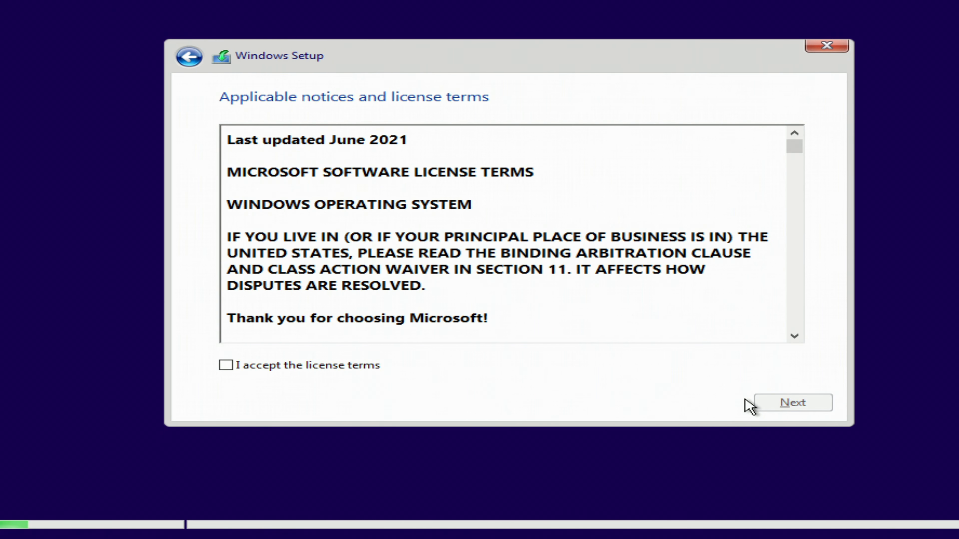
# - Accept the license terms and choose the custom, Windows-only installation type
pyautogui.click(254, 367)
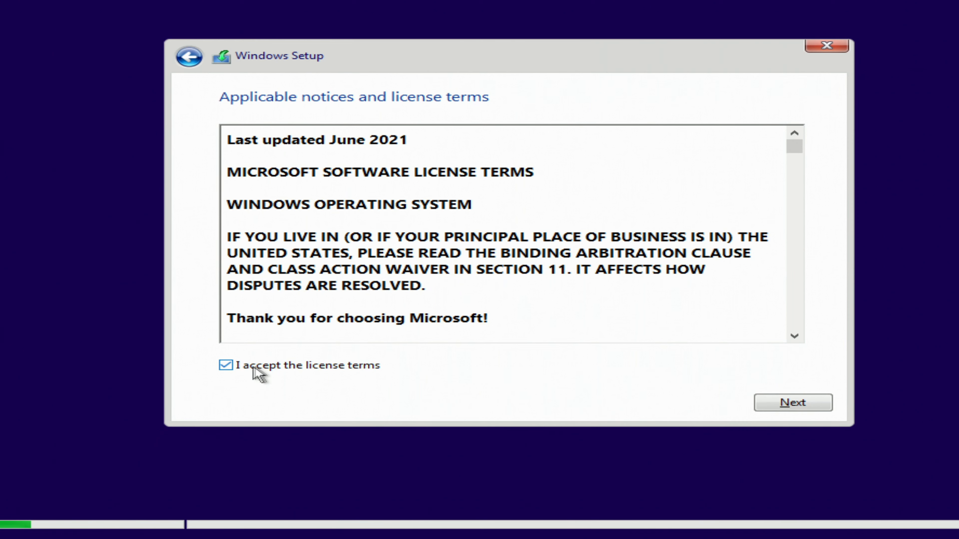
pyautogui.click(767, 405)
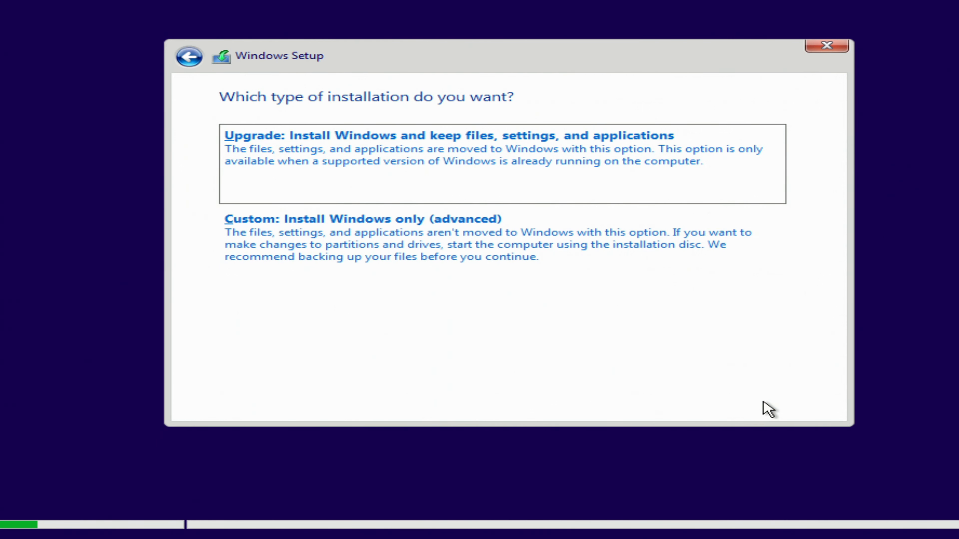
pyautogui.click(485, 260)
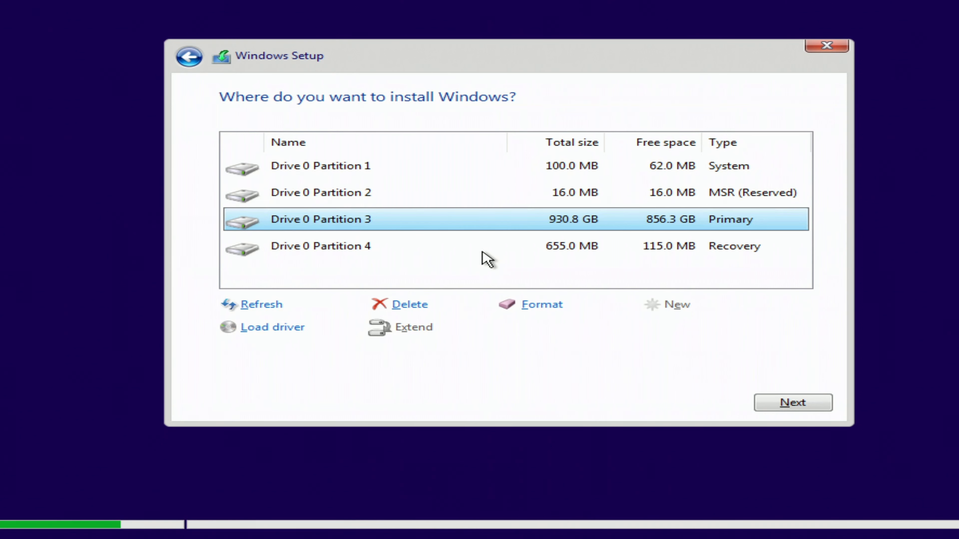
# - Delete the System and MSR (Reserved) partitions on Drive 0, confirming the data loss for each
pyautogui.click(350, 168)
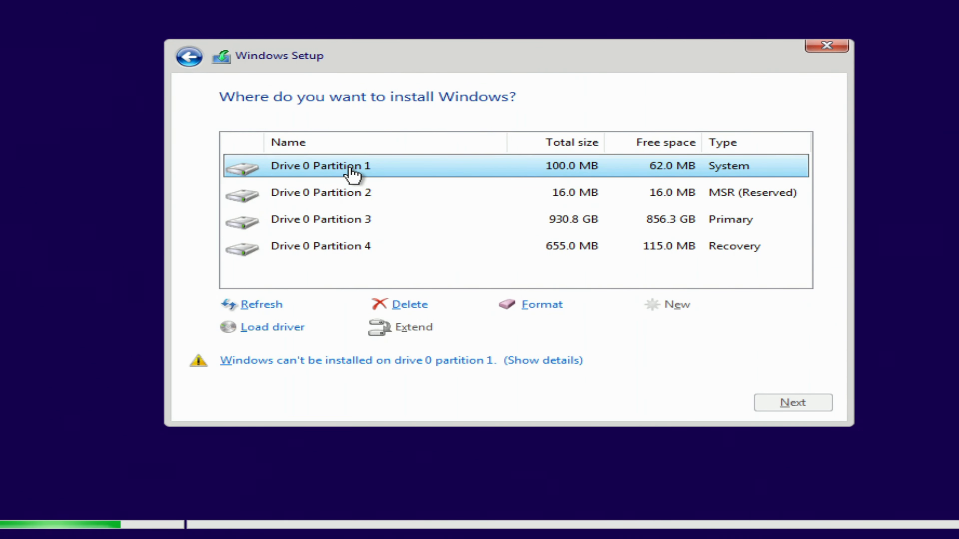
pyautogui.click(415, 306)
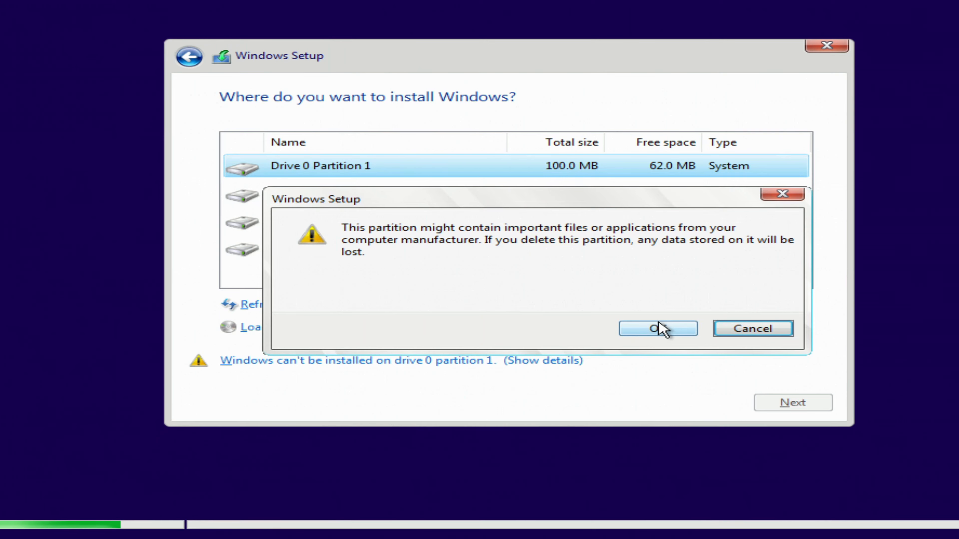
pyautogui.click(661, 330)
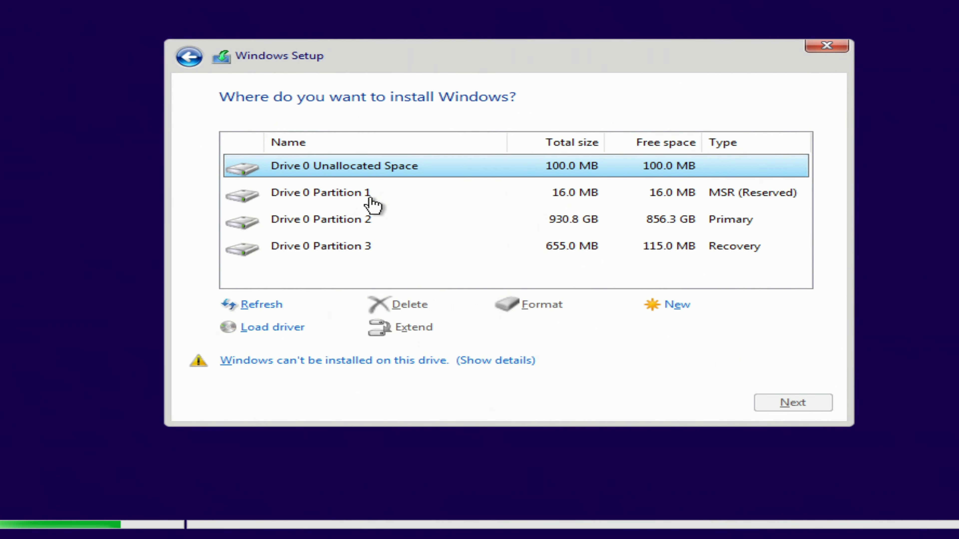
pyautogui.click(371, 204)
pyautogui.click(409, 305)
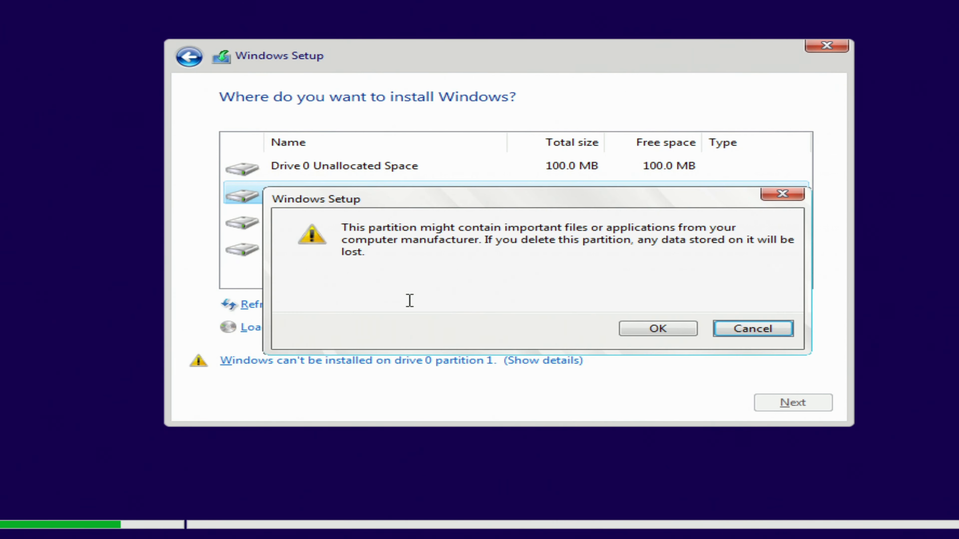
pyautogui.click(645, 328)
# - Delete the Primary and Recovery partitions on Drive 0 and proceed with the installation on the unallocated space
pyautogui.click(349, 197)
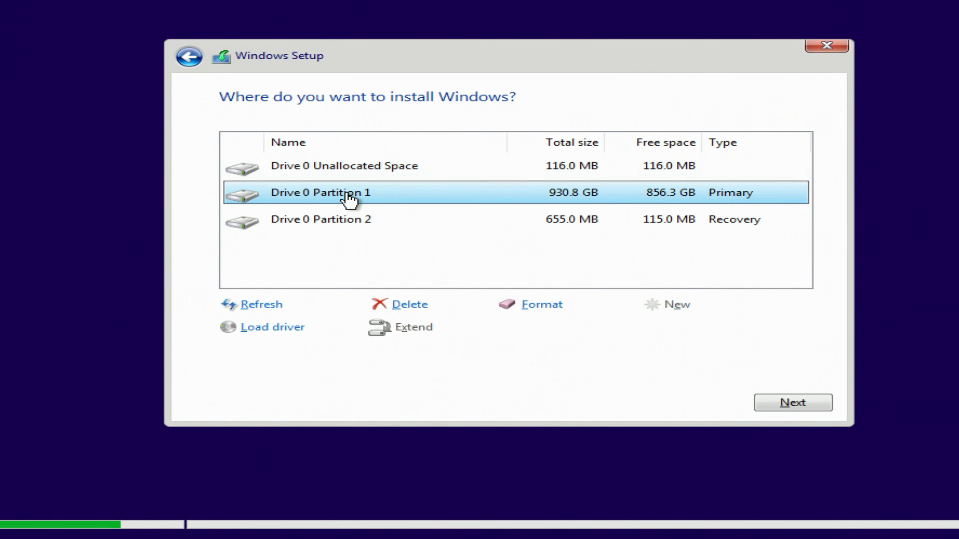
pyautogui.click(425, 305)
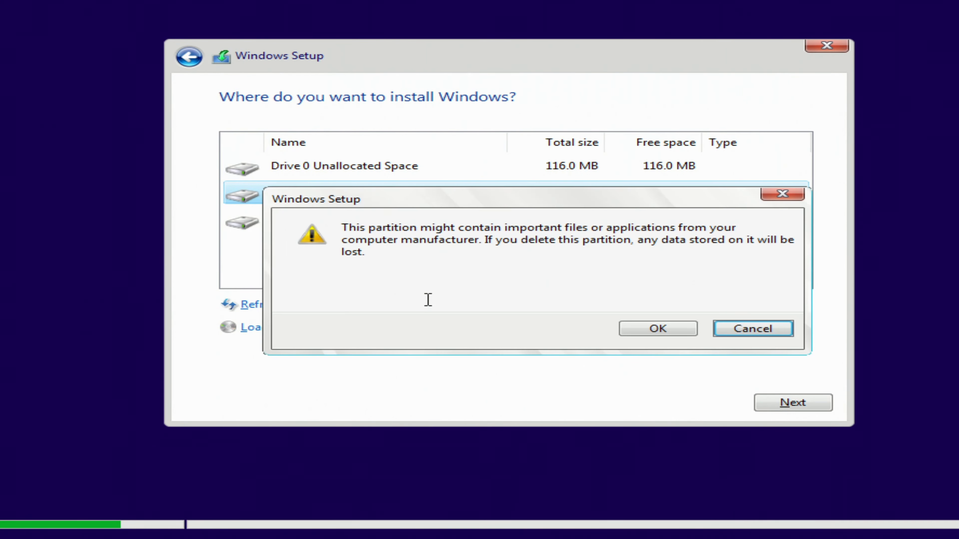
pyautogui.click(666, 332)
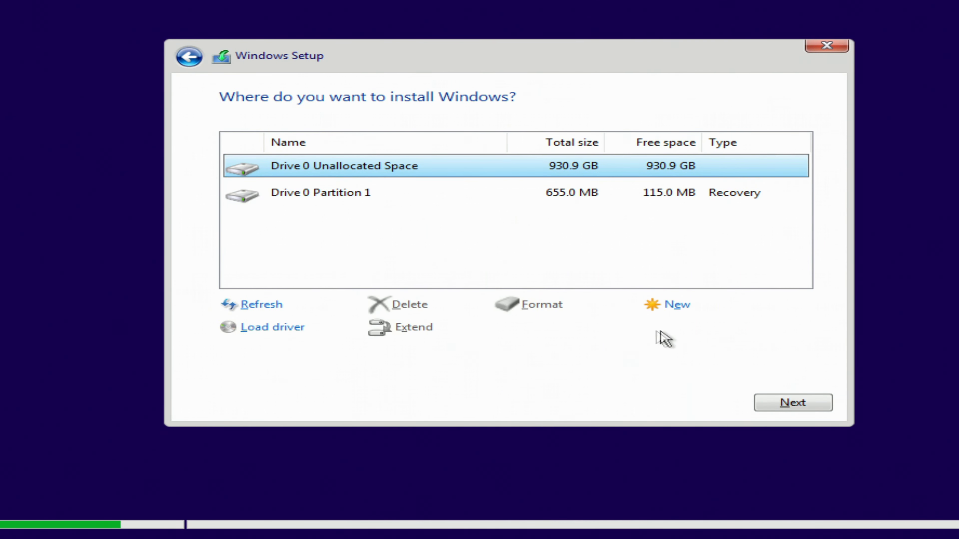
pyautogui.click(351, 197)
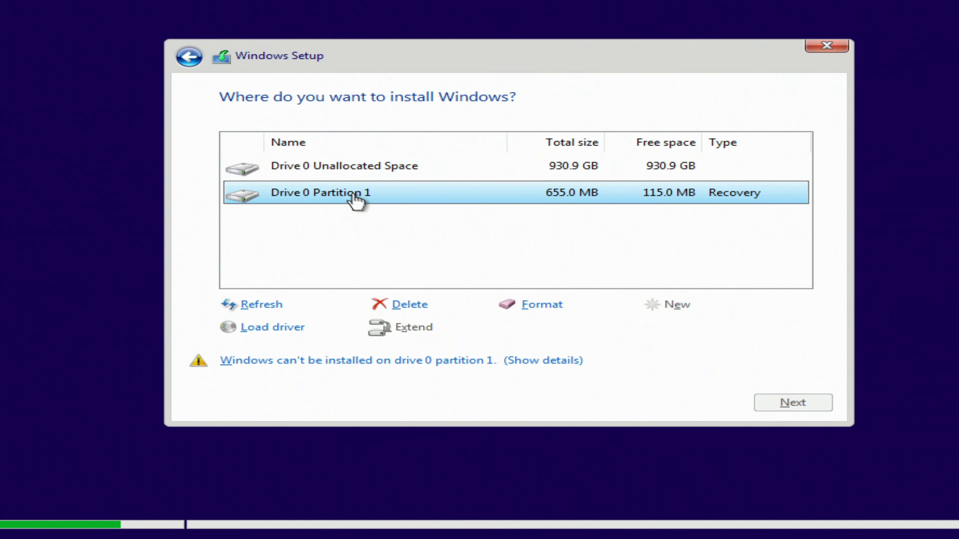
pyautogui.click(410, 304)
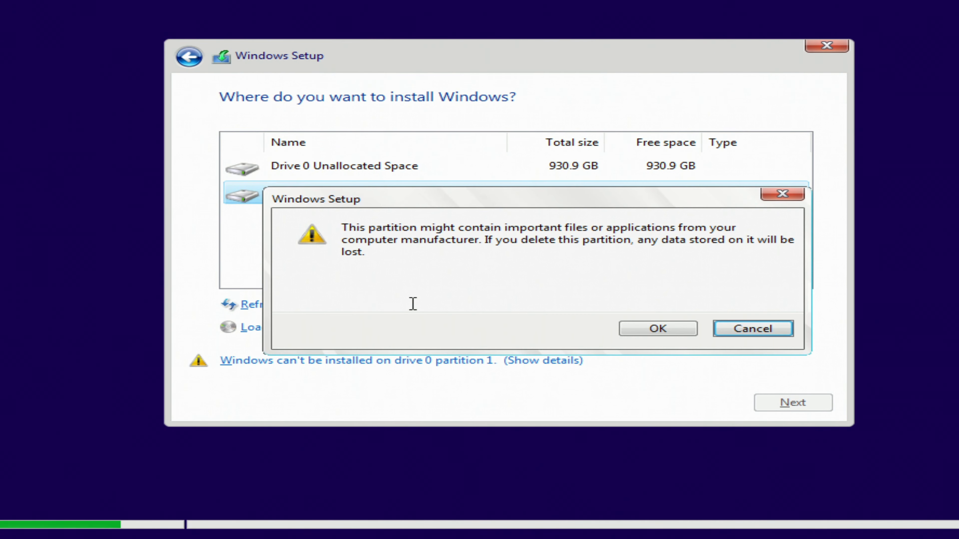
pyautogui.click(635, 328)
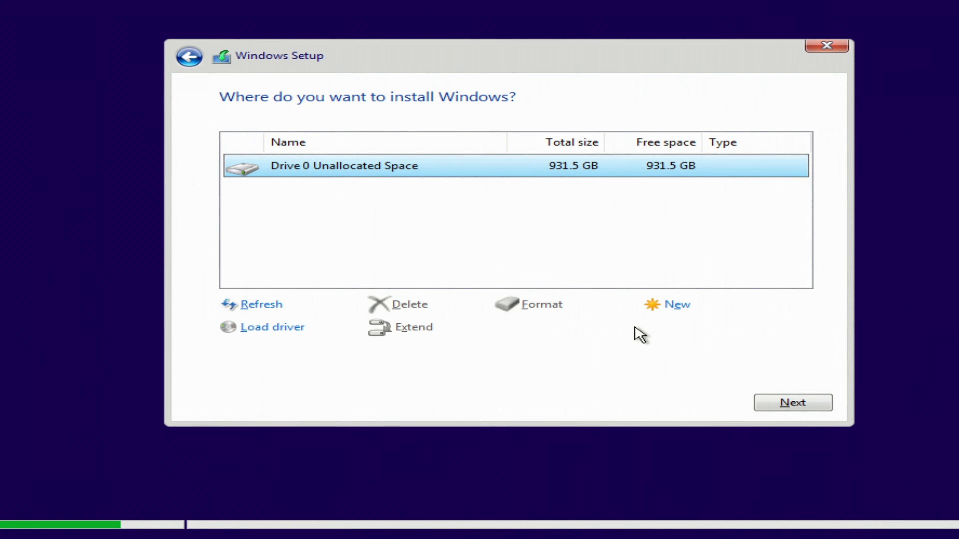
pyautogui.click(780, 404)
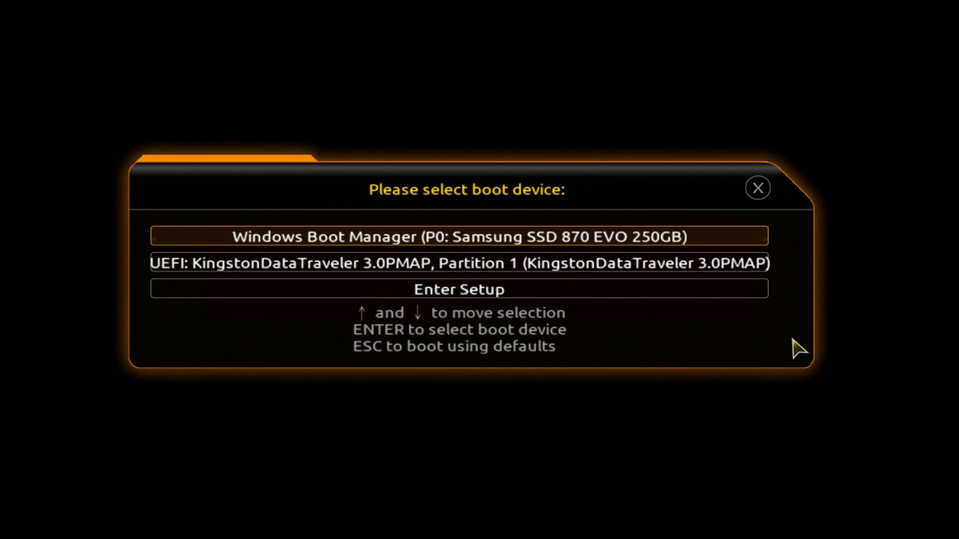
# - Boot from the Kingston DataTraveler USB drive and accept English (United States) and the US keyboard for Windows 11 Setup
pyautogui.press('Down')
pyautogui.press('Return')
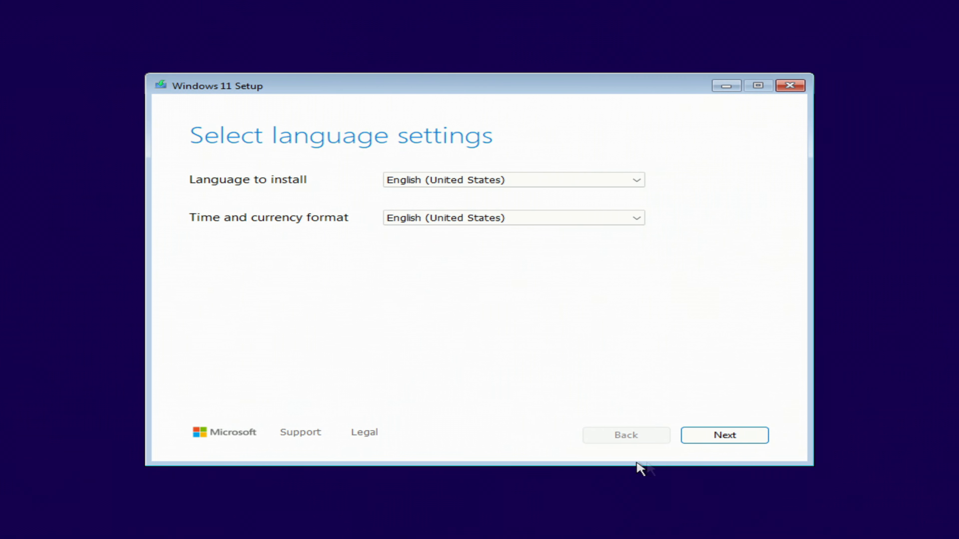
pyautogui.click(704, 442)
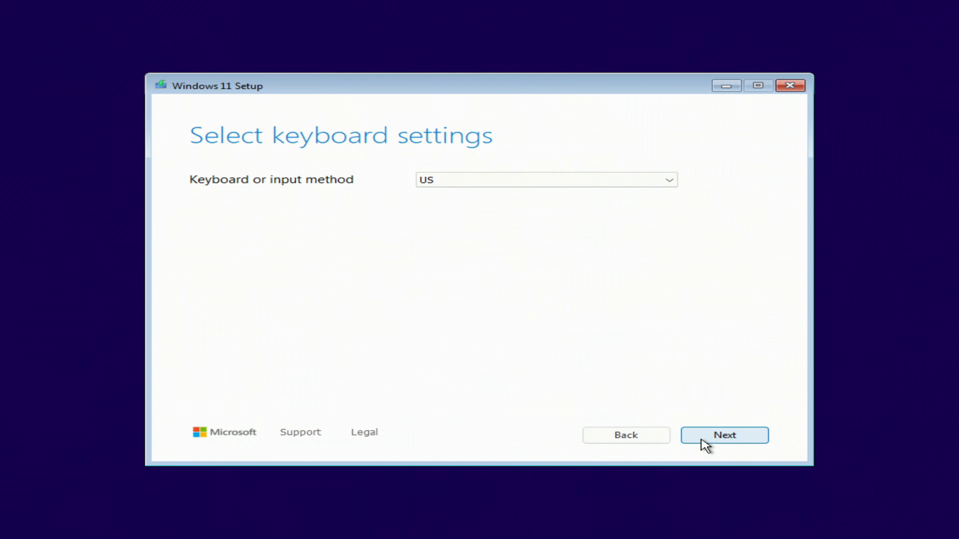
pyautogui.click(700, 439)
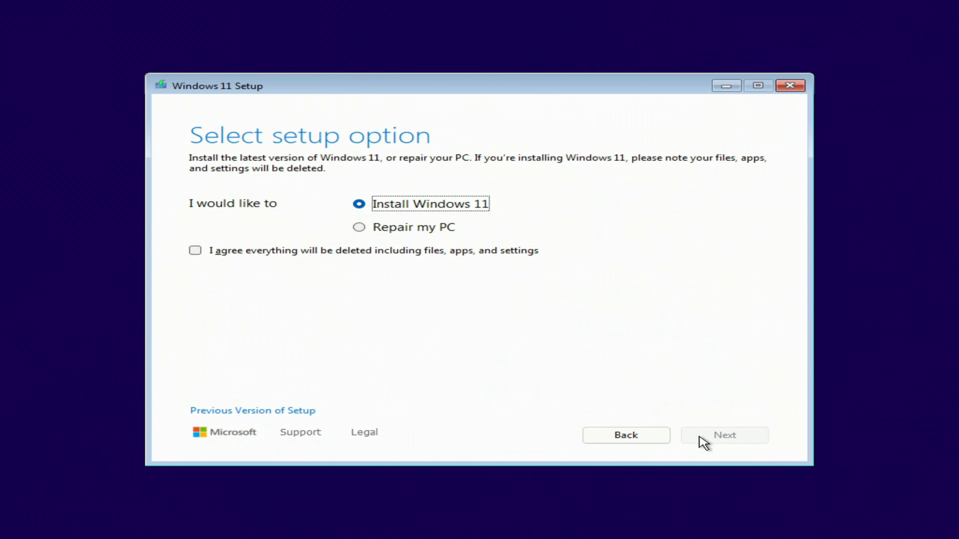
# - Choose to install Windows 11, agree to the deletion of files, apps and settings, and continue without a product key
pyautogui.click(195, 251)
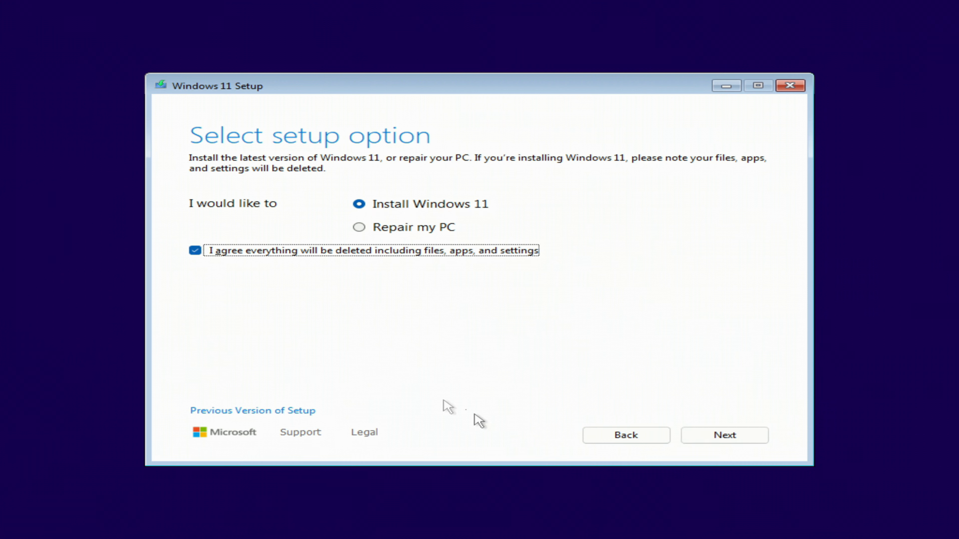
pyautogui.click(705, 442)
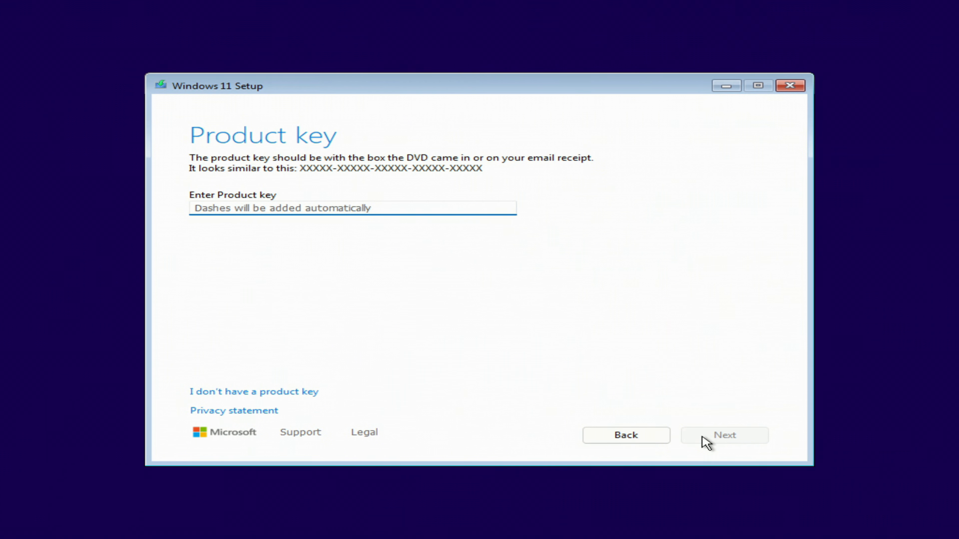
pyautogui.click(301, 393)
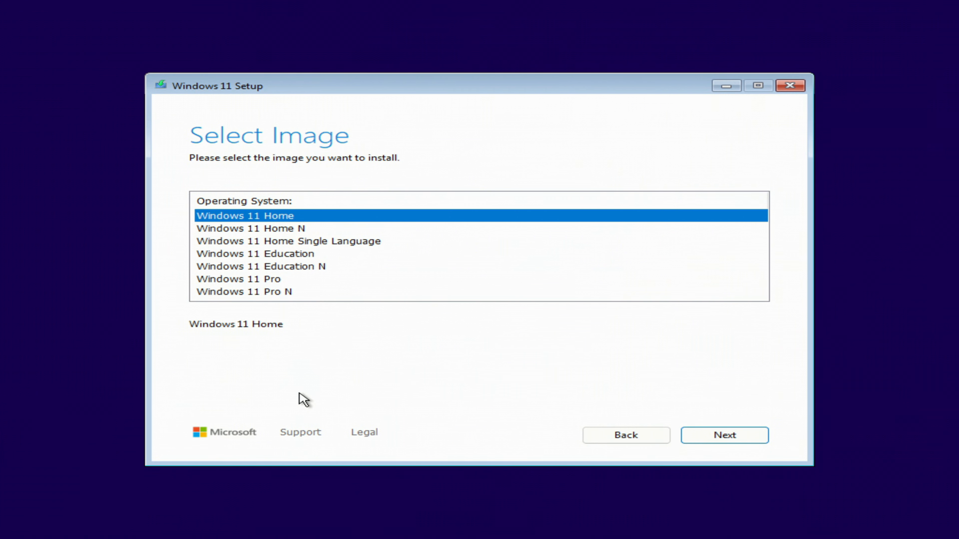
# - Select the Windows 11 Pro image and accept the license terms
pyautogui.click(273, 281)
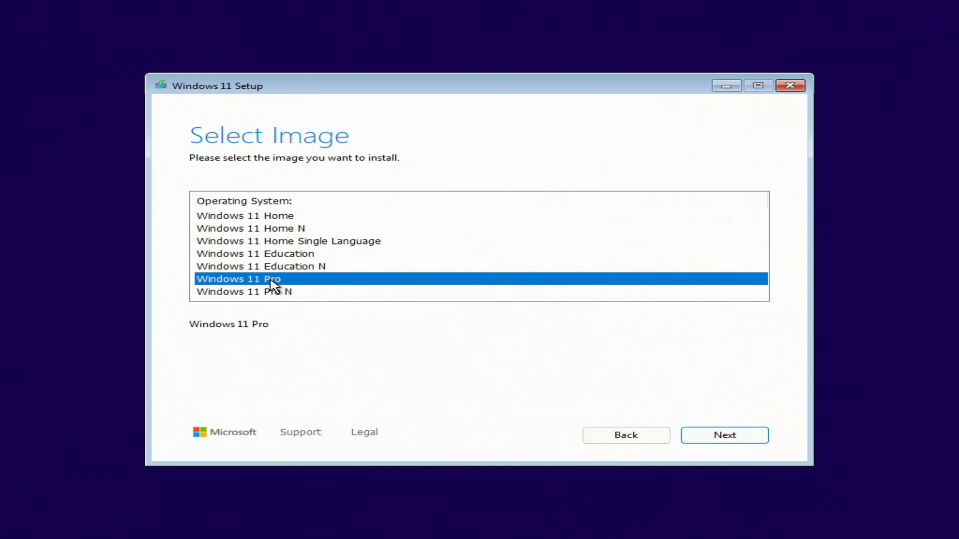
pyautogui.click(698, 442)
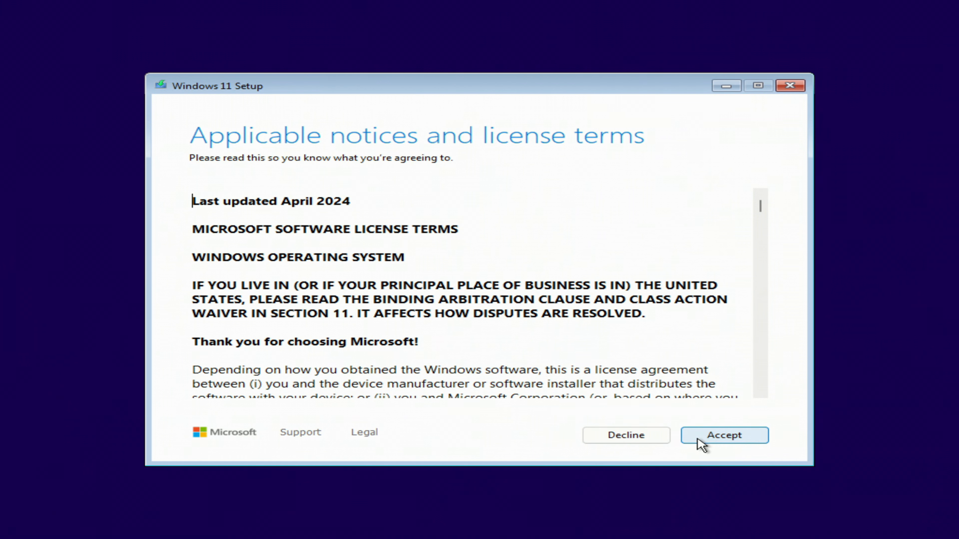
pyautogui.click(754, 440)
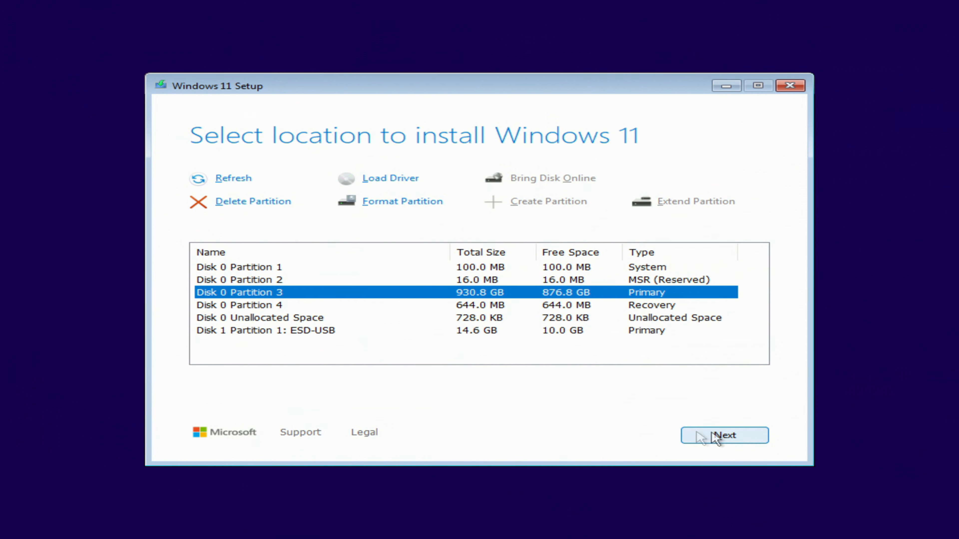
# - Delete the Primary, System and MSR (Reserved) partitions on Disk 0
pyautogui.click(267, 204)
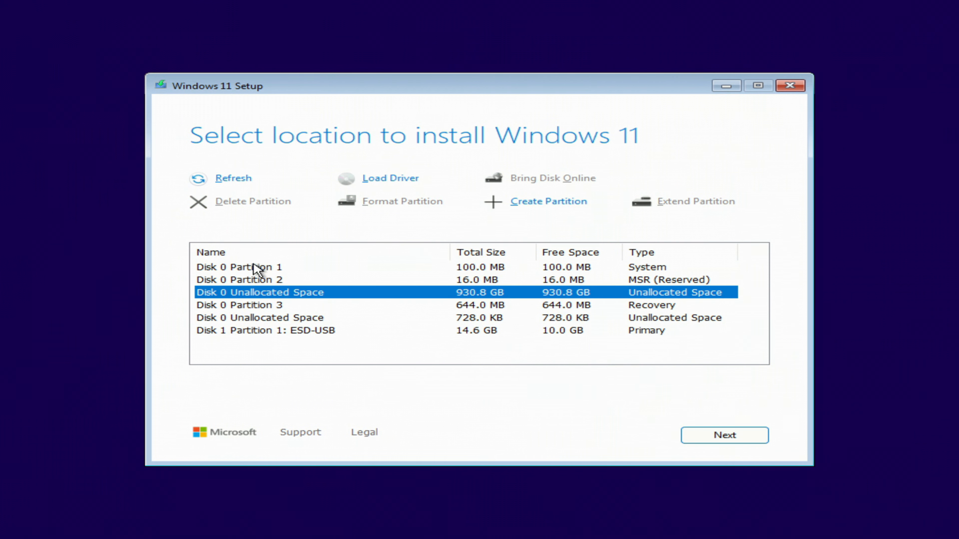
pyautogui.click(254, 268)
pyautogui.click(269, 205)
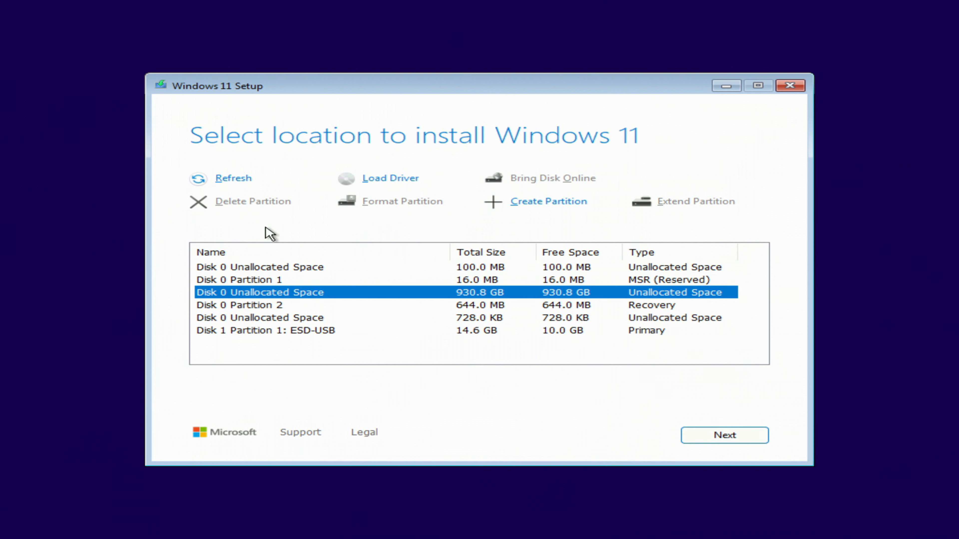
pyautogui.click(259, 281)
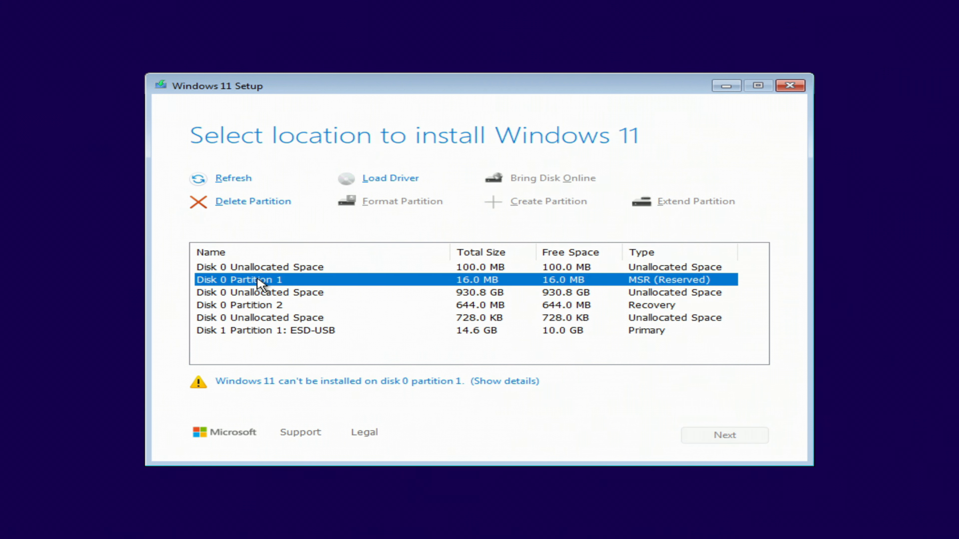
pyautogui.click(275, 206)
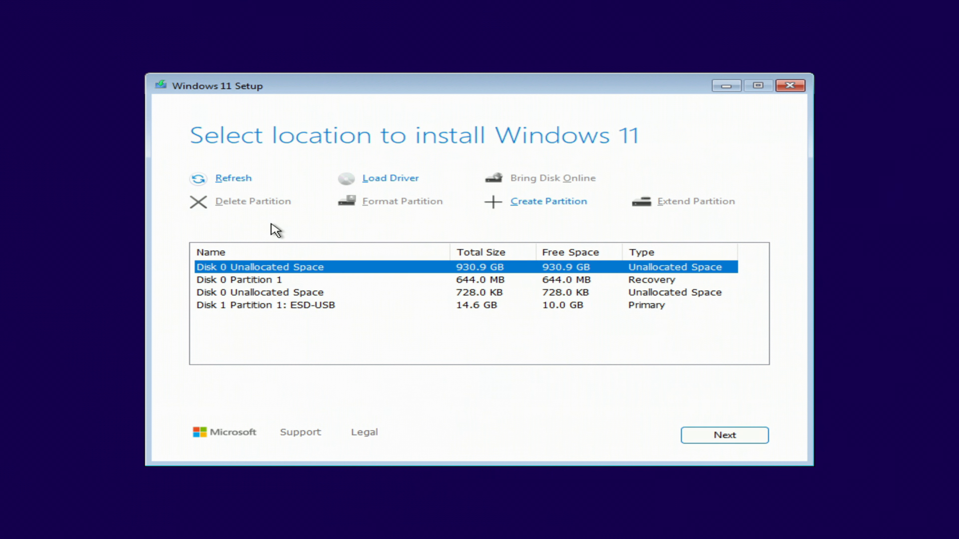
# - Delete the Recovery partition on Disk 0 and start installing Windows 11 Pro on the disk's unallocated space
pyautogui.click(259, 280)
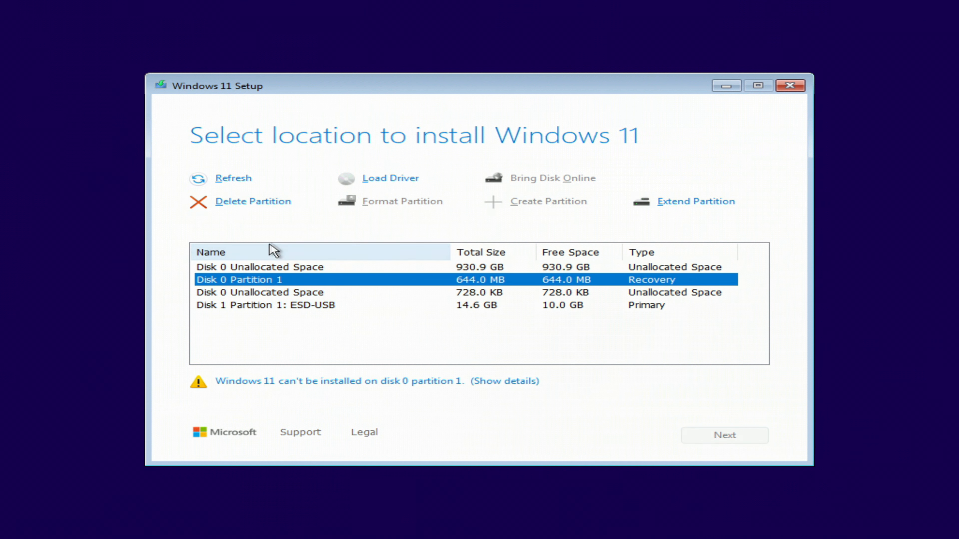
pyautogui.click(272, 204)
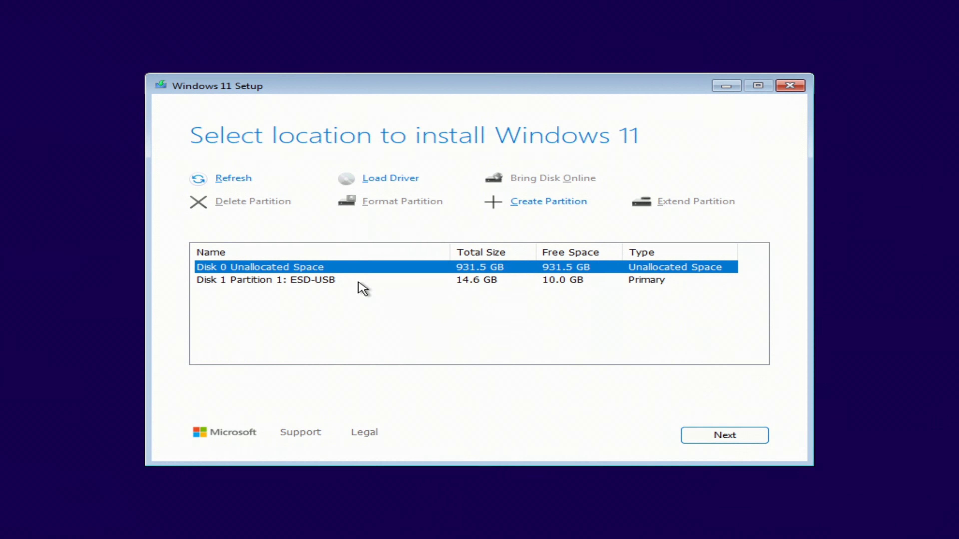
pyautogui.click(702, 441)
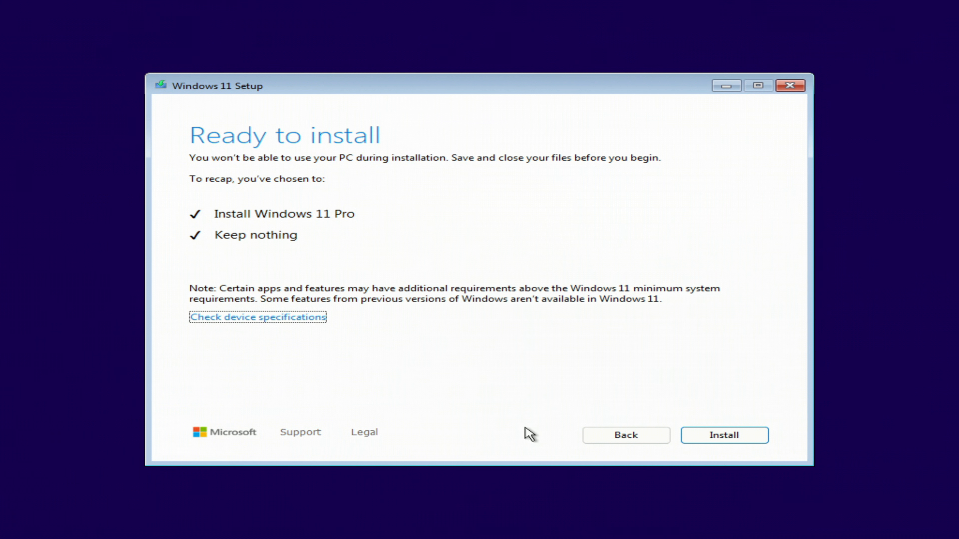
pyautogui.click(698, 439)
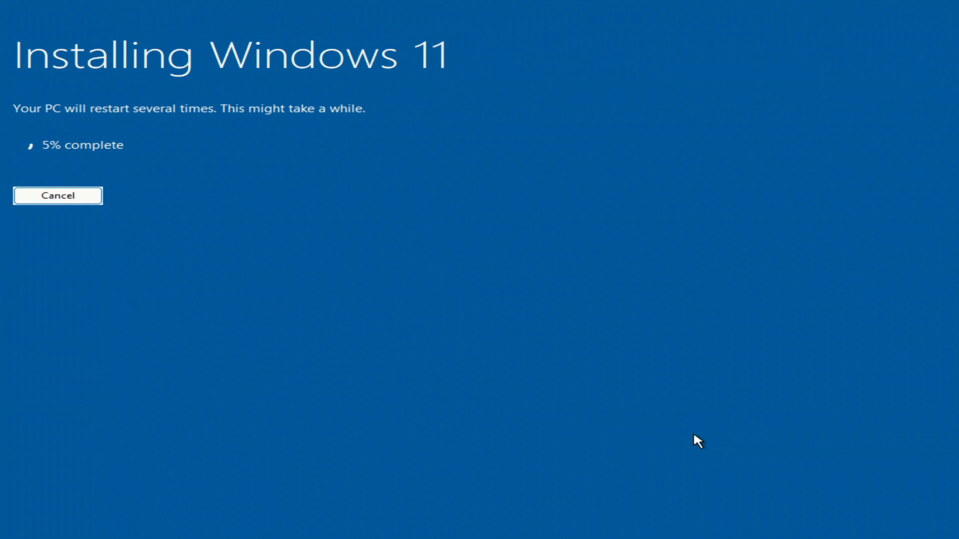